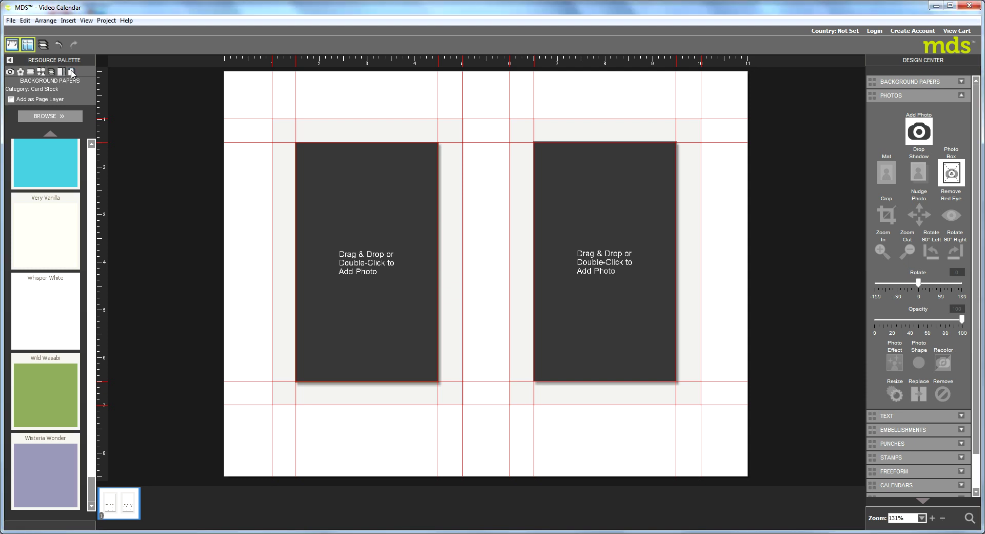
Step: Fill the page's left photo box with Whisper White card stock and the right photo box with Very Vanilla card stock
click(53, 117)
click(45, 162)
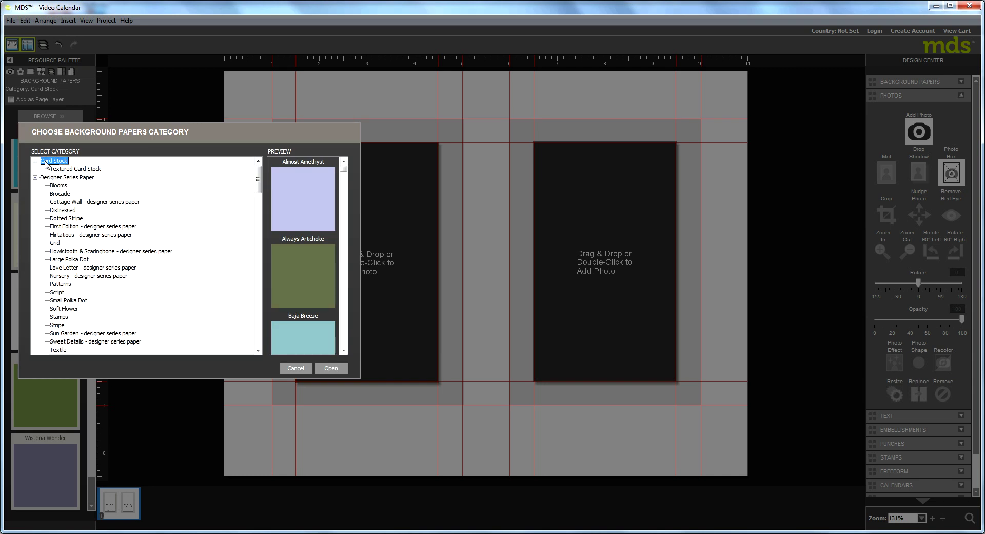
click(323, 368)
drag(93, 165, 83, 515)
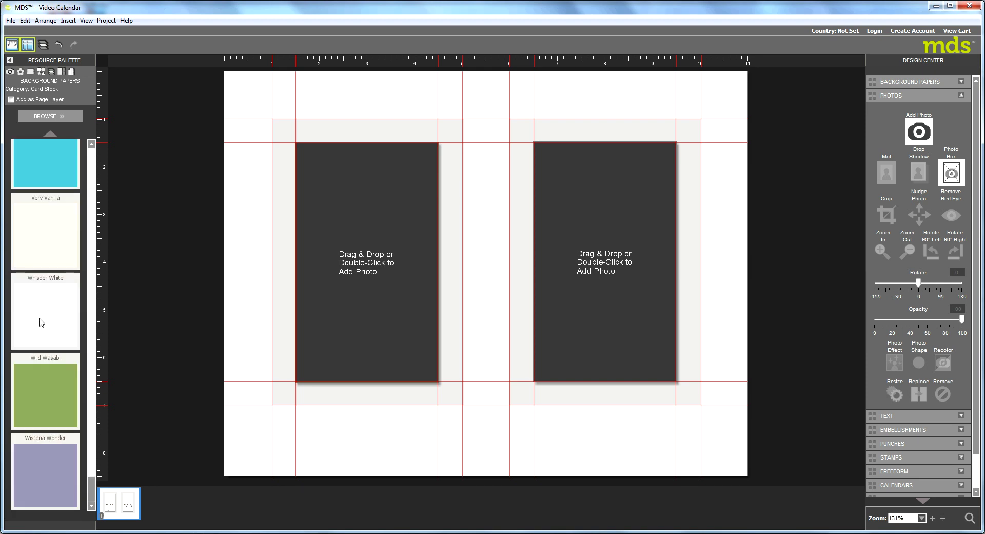
drag(40, 324, 378, 292)
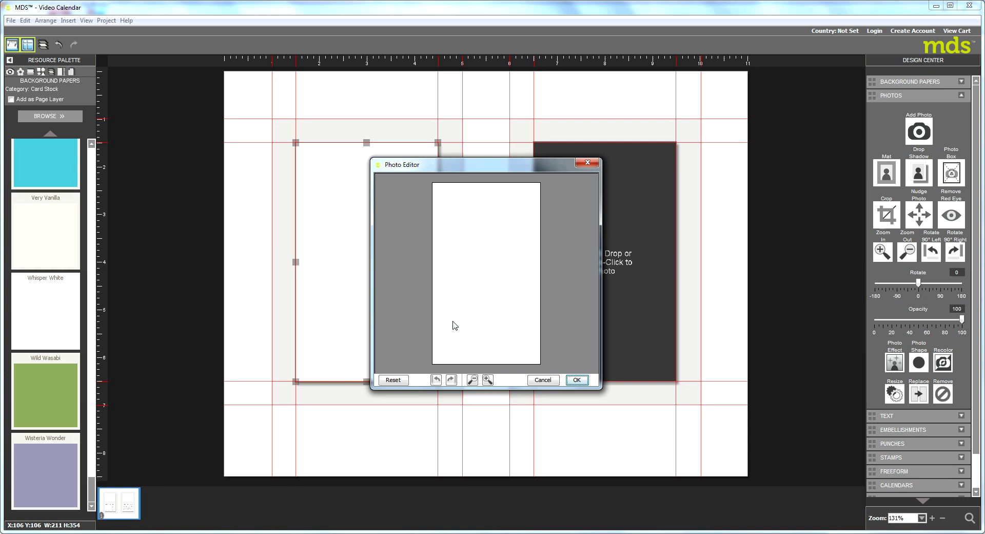
click(576, 381)
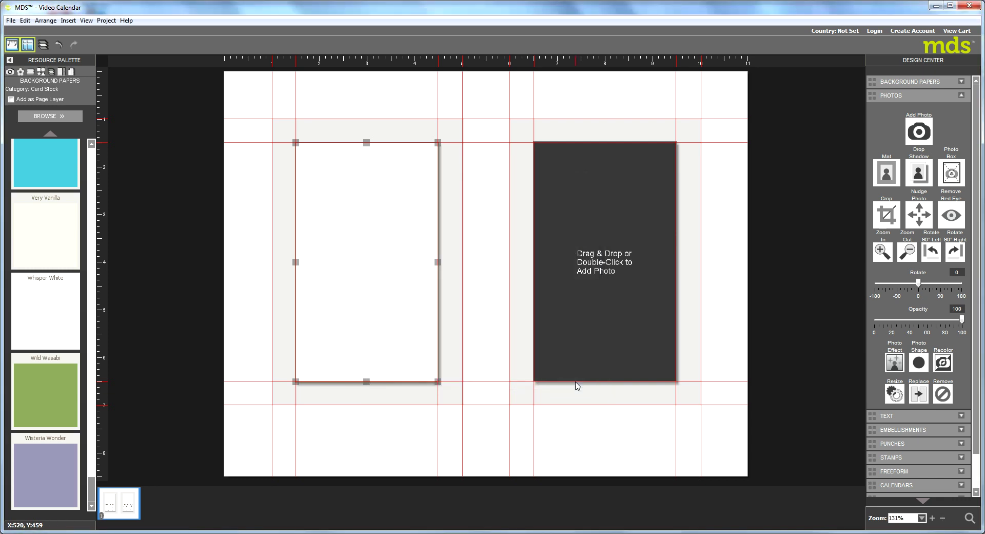
drag(33, 221, 599, 232)
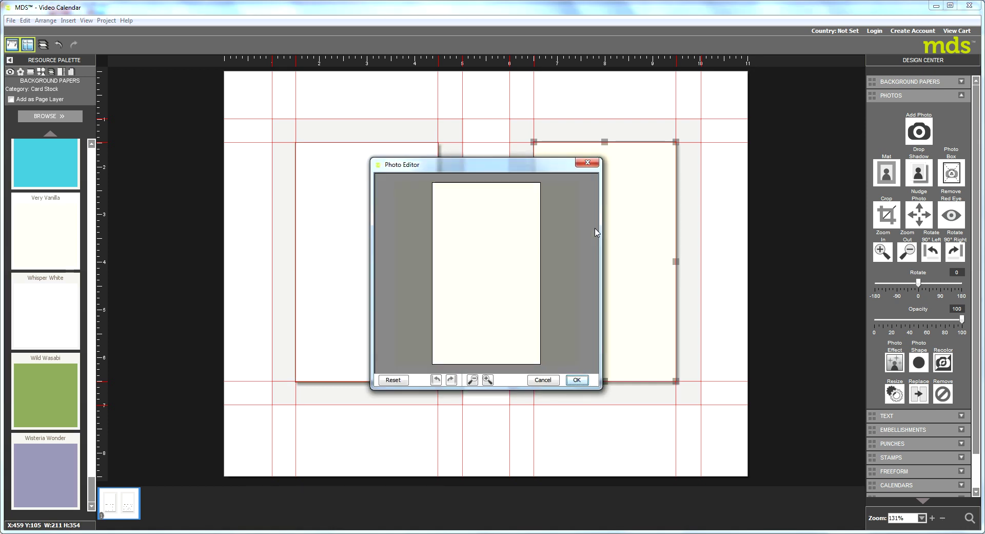
click(577, 380)
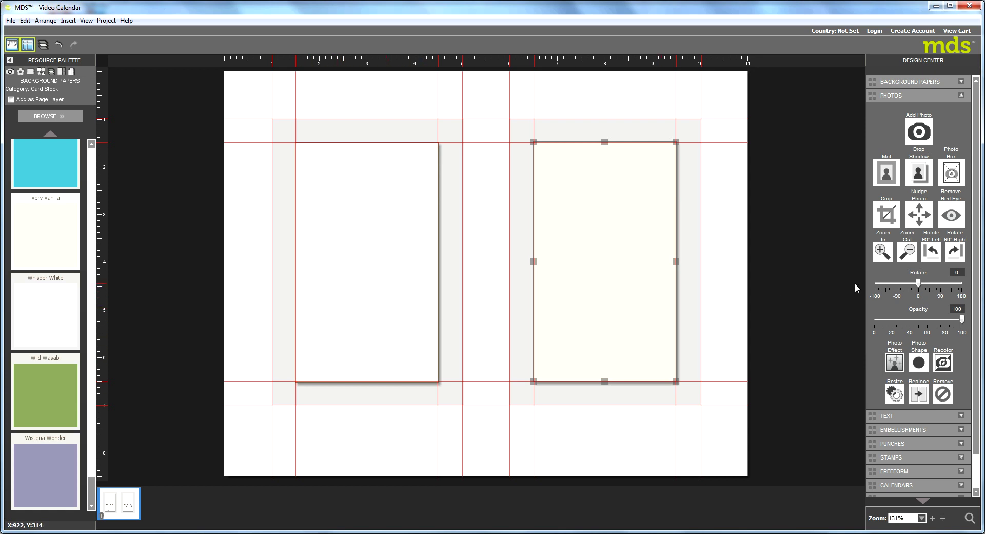
Step: Add a month calendar to the page and turn off the month and year in its header settings
click(895, 489)
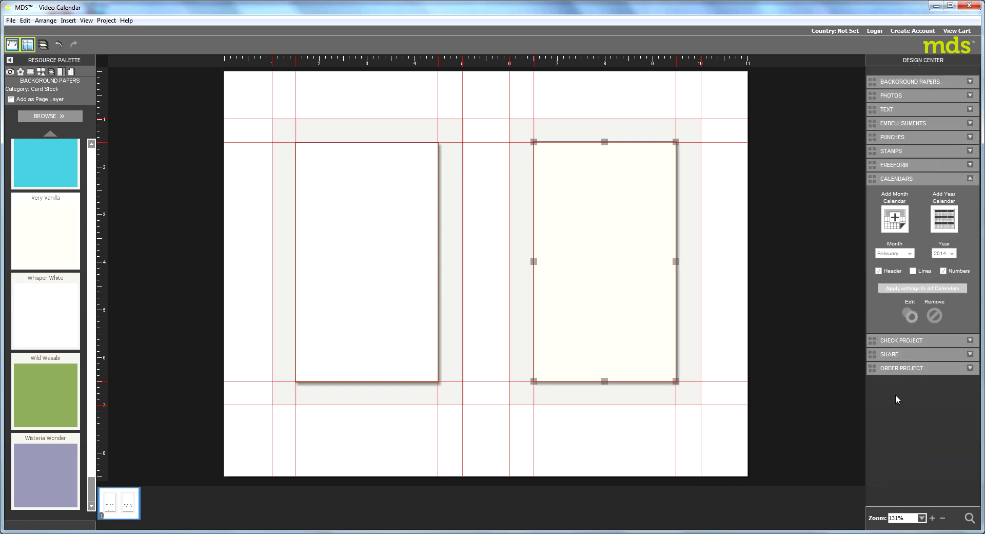
click(894, 217)
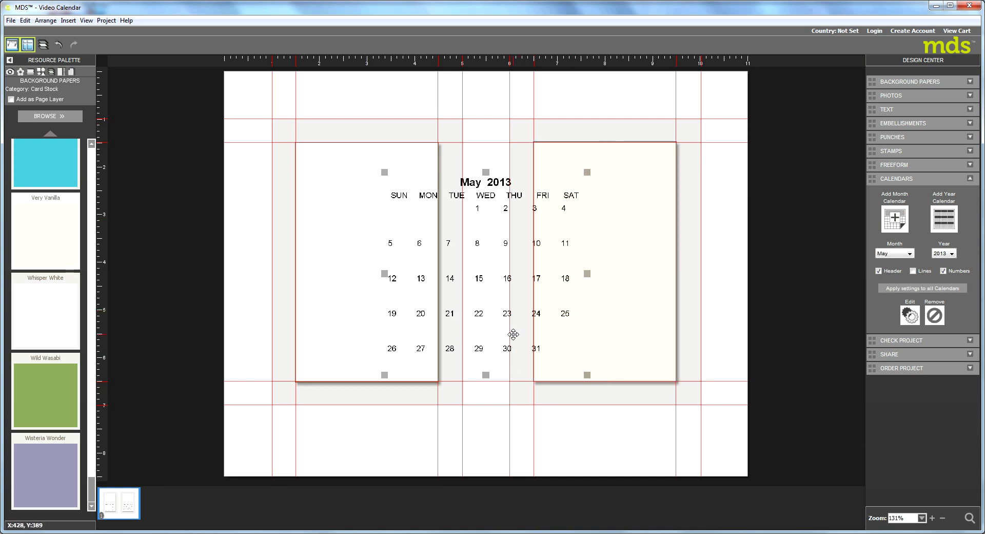
double_click(478, 276)
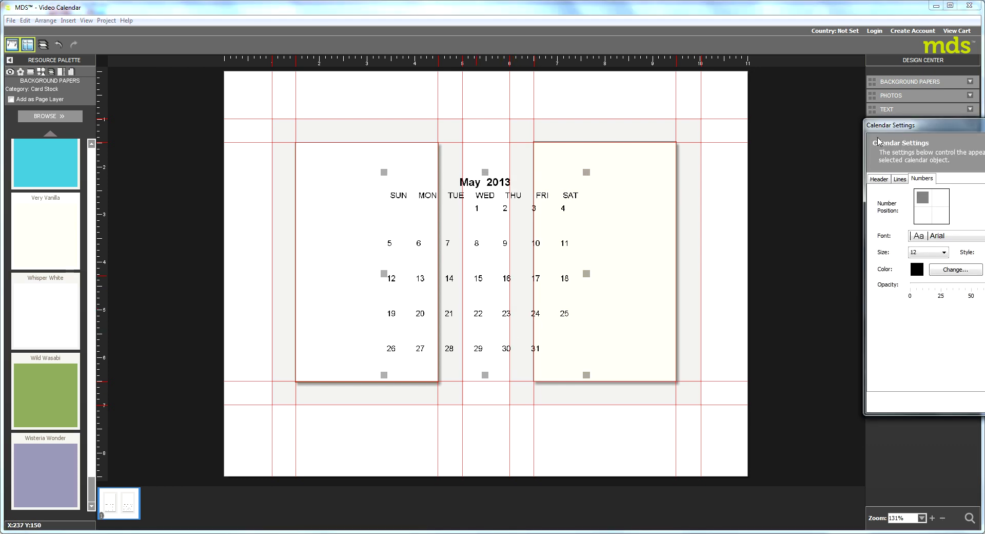
drag(943, 125, 679, 133)
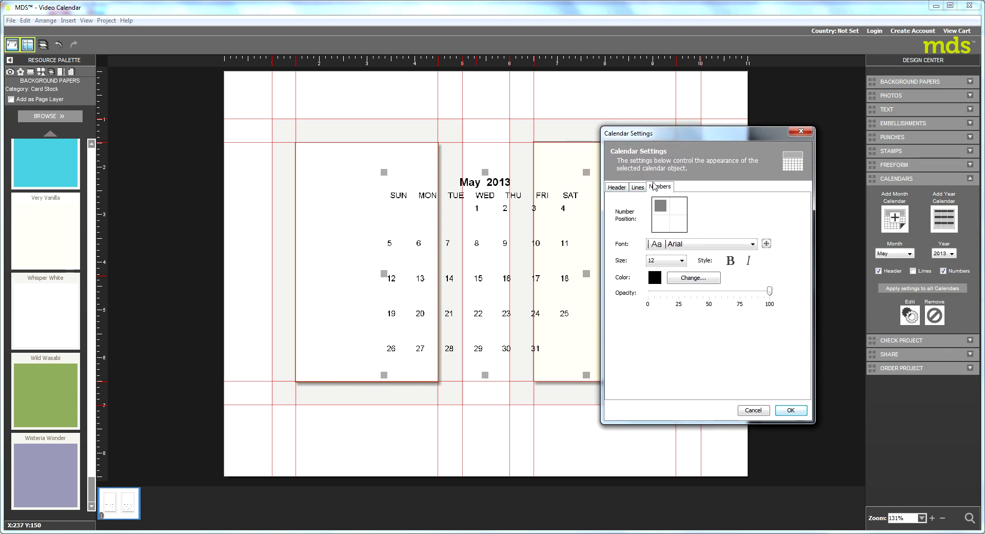
click(616, 188)
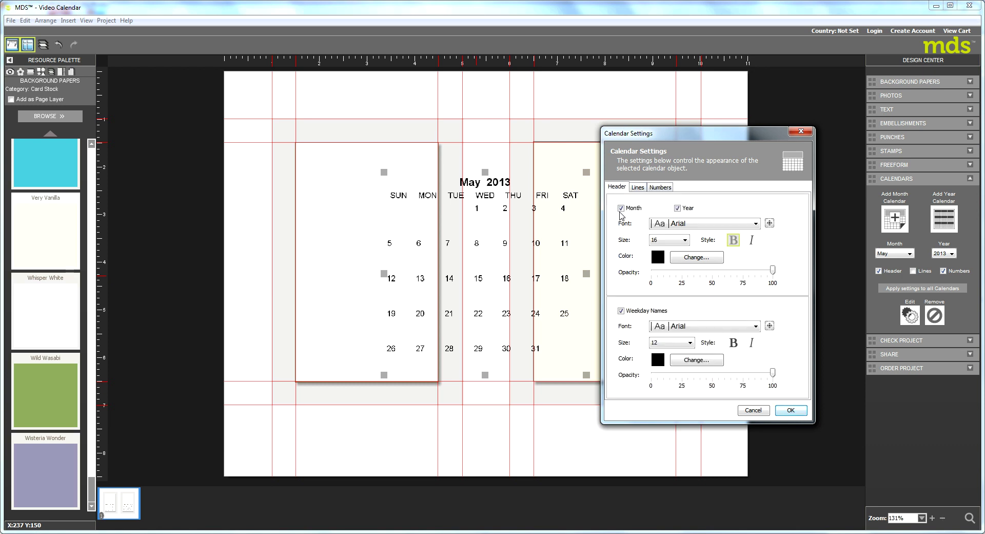
click(621, 208)
click(677, 208)
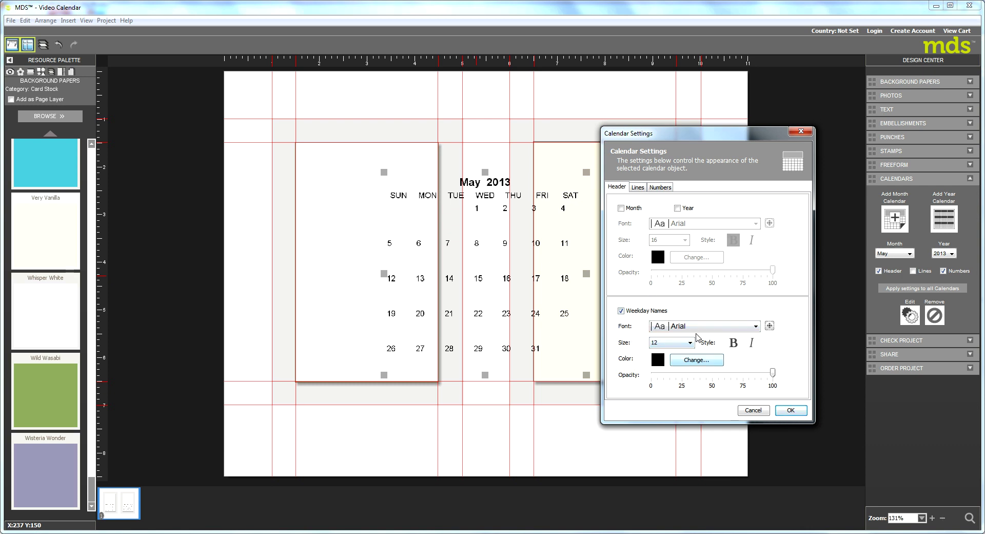
Step: Set the calendar's weekday names to the KG A Thousand Years font in brown from the Stampin' Up! colors
click(757, 329)
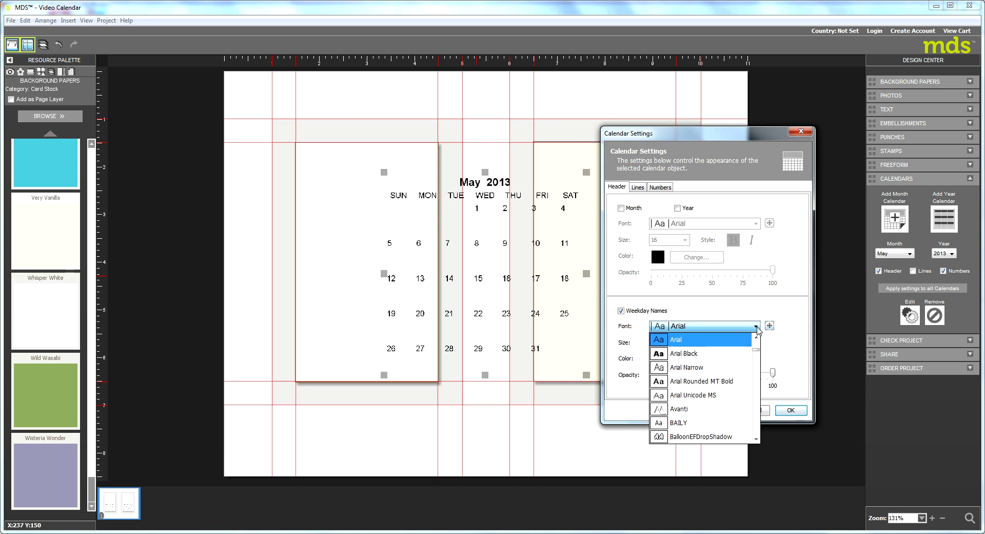
click(756, 354)
drag(758, 358, 757, 393)
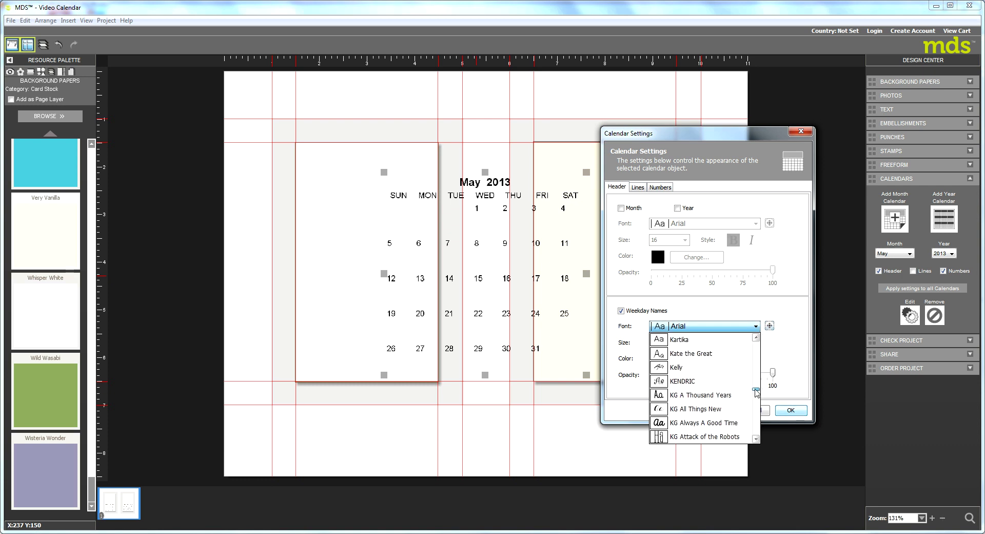
click(696, 400)
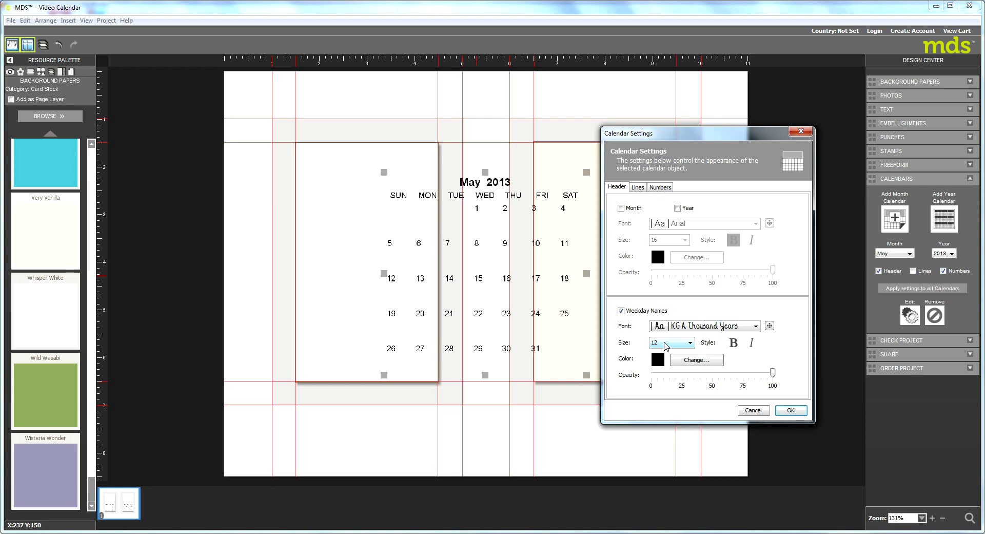
click(687, 359)
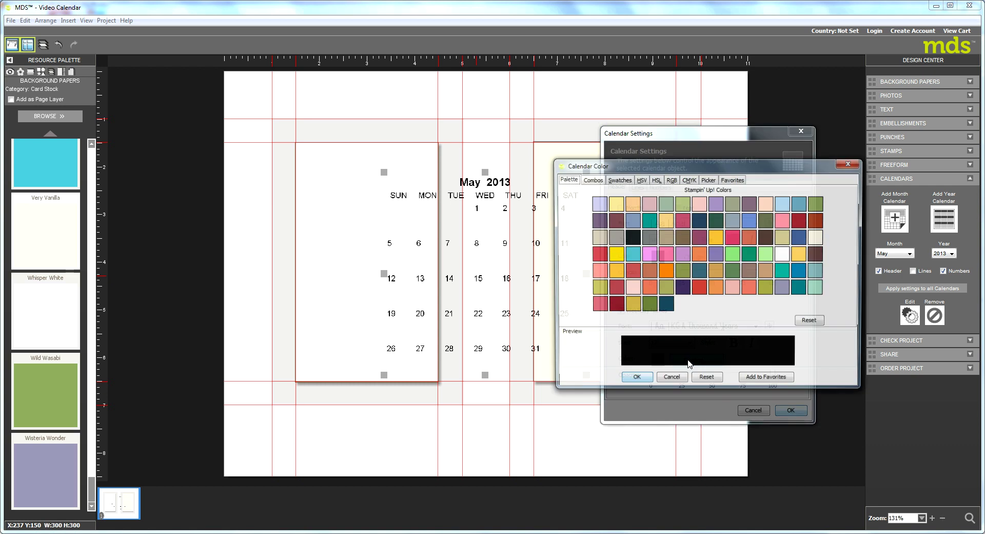
click(683, 237)
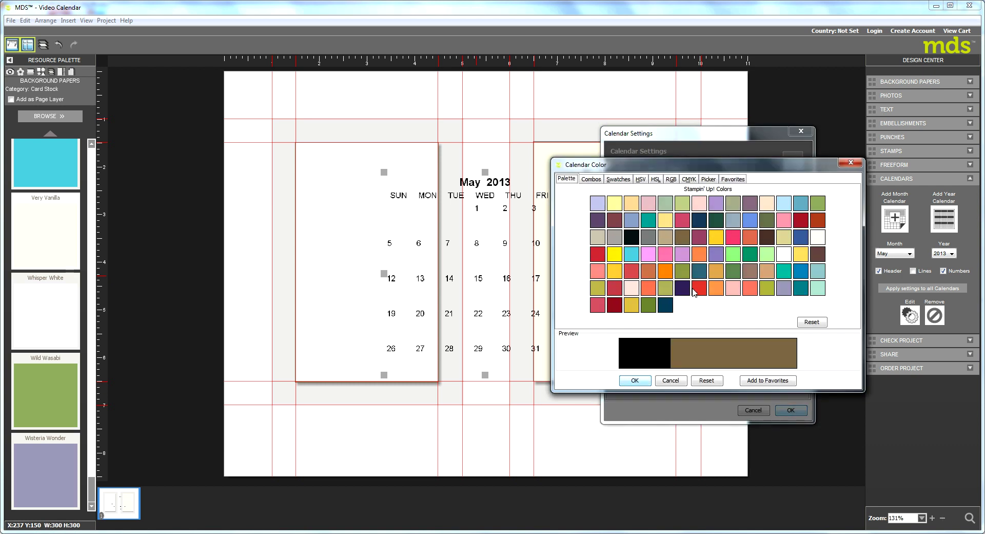
click(635, 381)
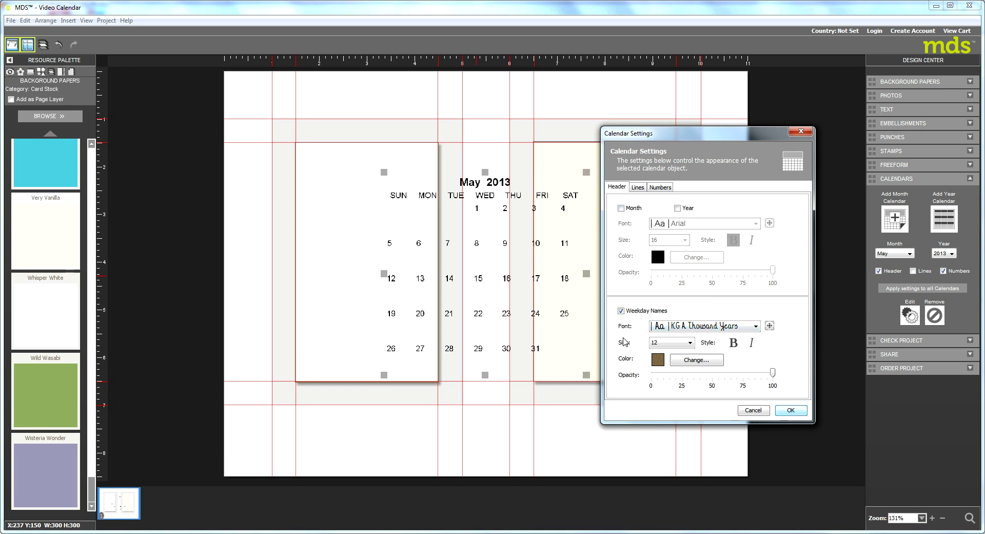
Step: Set the calendar's numbers to the KG A Thousand Years font in the same brown and apply the calendar settings
click(663, 188)
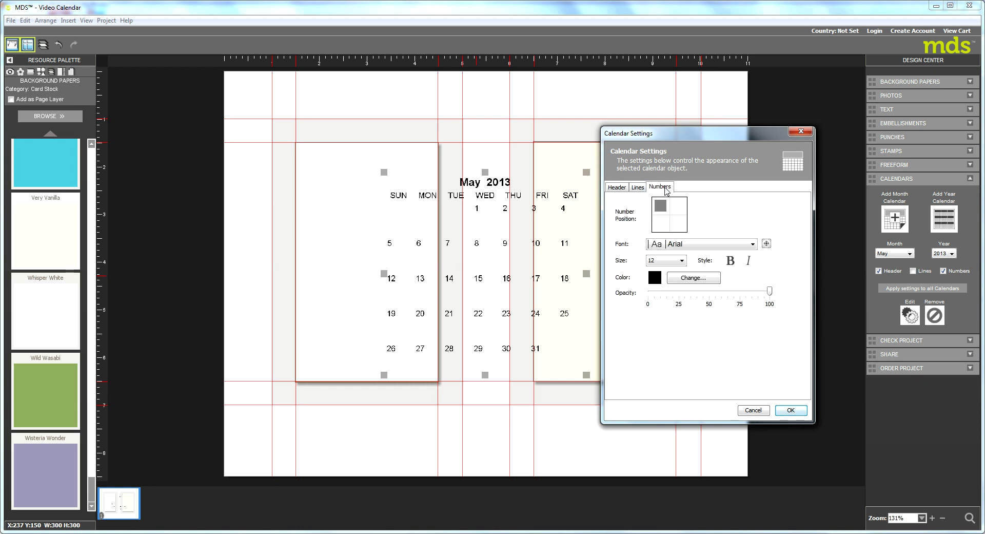
click(754, 245)
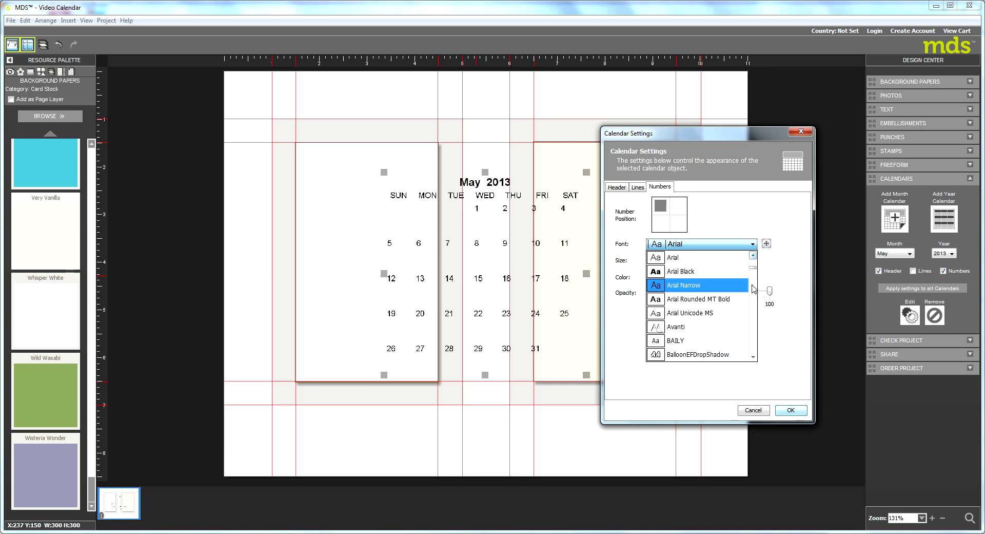
scroll(754, 306, down, 10)
scroll(754, 308, down, 10)
scroll(754, 314, up, 10)
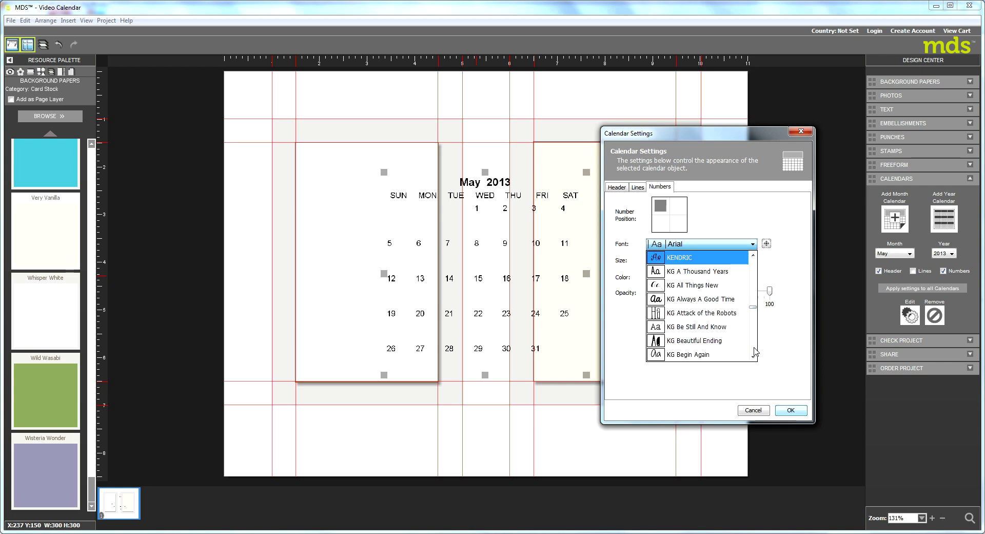
click(696, 272)
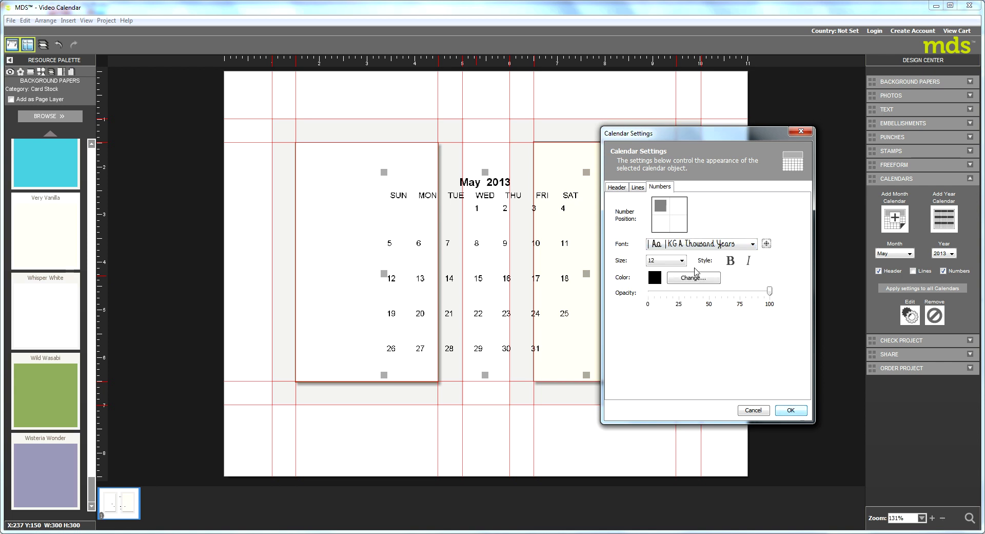
click(707, 279)
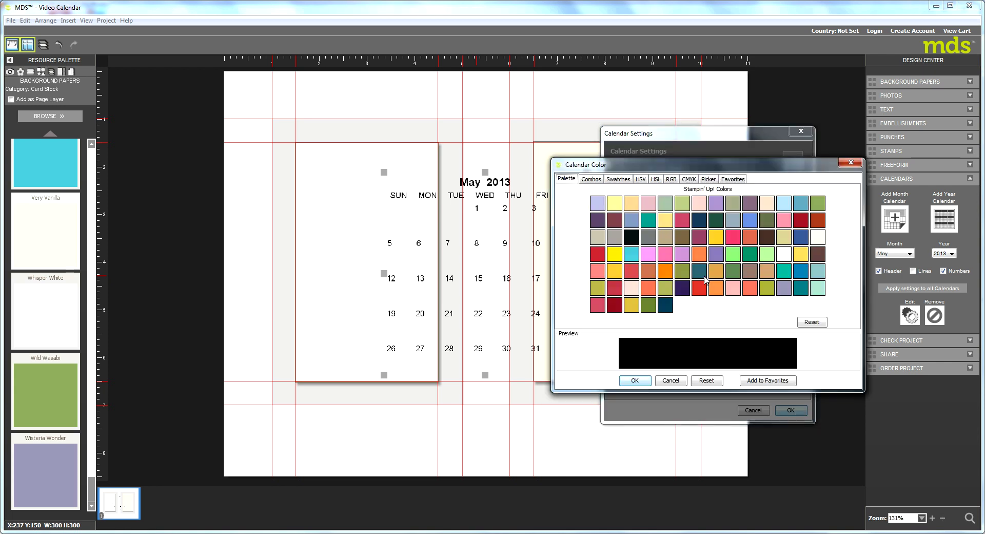
click(685, 238)
click(634, 380)
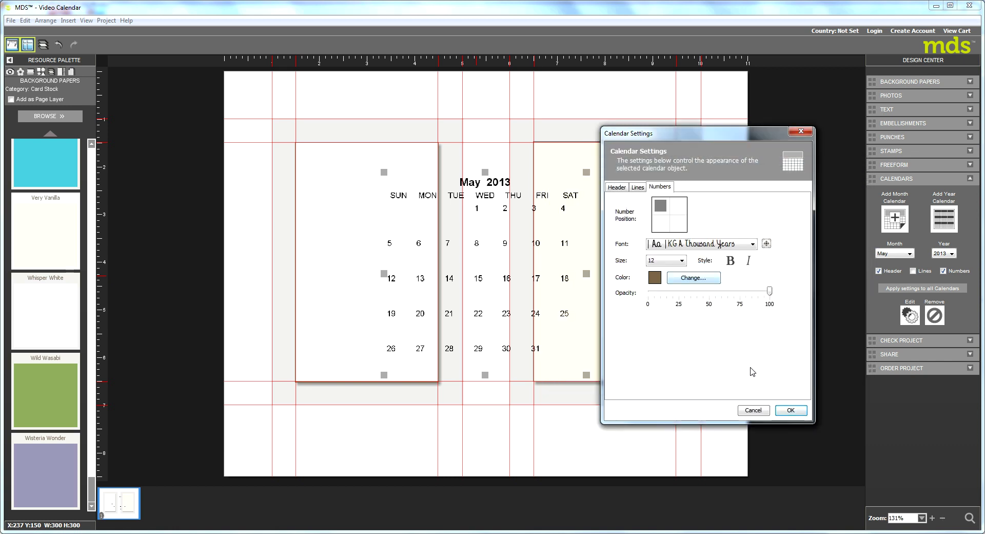
click(801, 410)
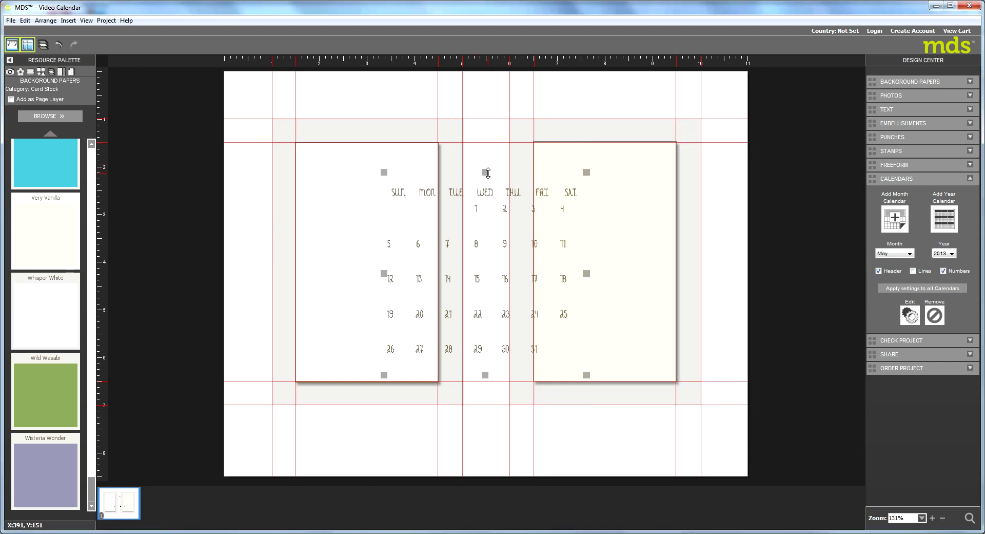
Step: Shrink the calendar to fit within the white panel's width and center it in the panel's lower part
drag(485, 172, 490, 254)
drag(587, 314, 511, 323)
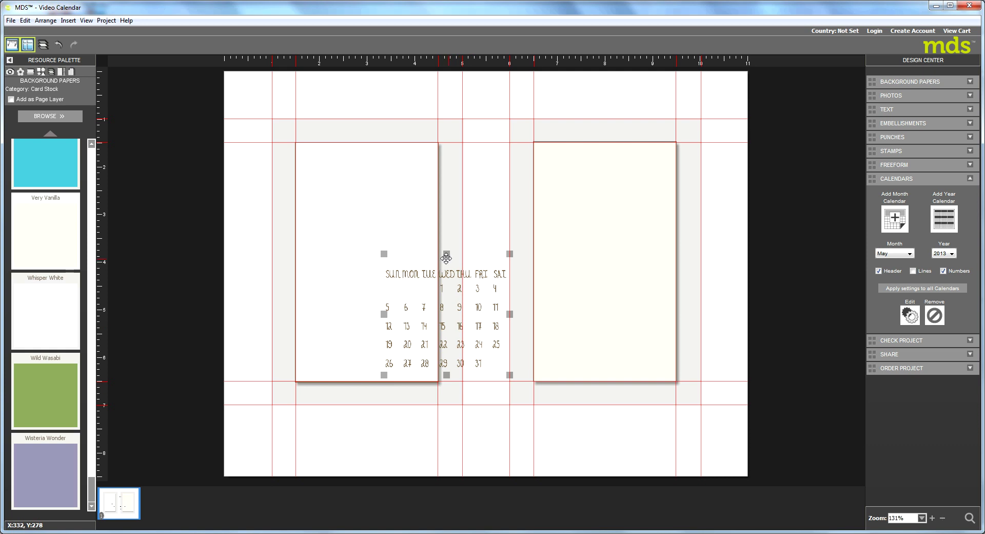
drag(445, 253, 368, 310)
key(Right)
key(Right)
key(Right)
key(Right)
key(Left)
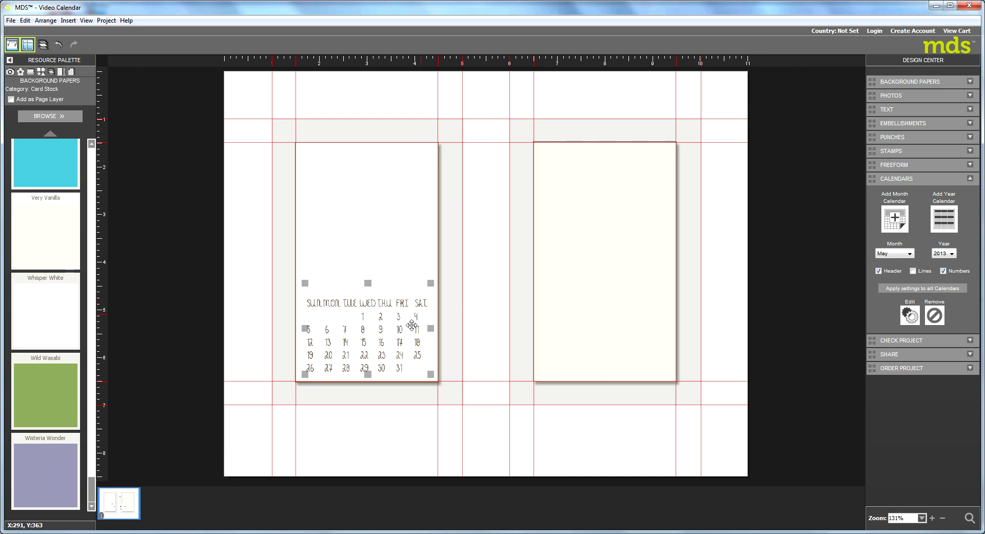
drag(369, 280, 368, 276)
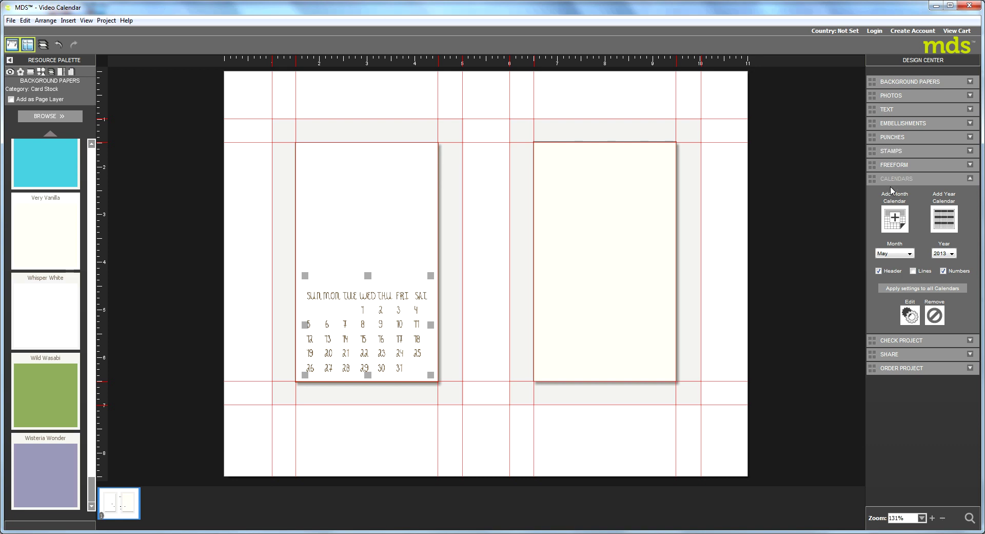
Step: Set the calendar on the white panel to January 2014
click(910, 253)
click(894, 263)
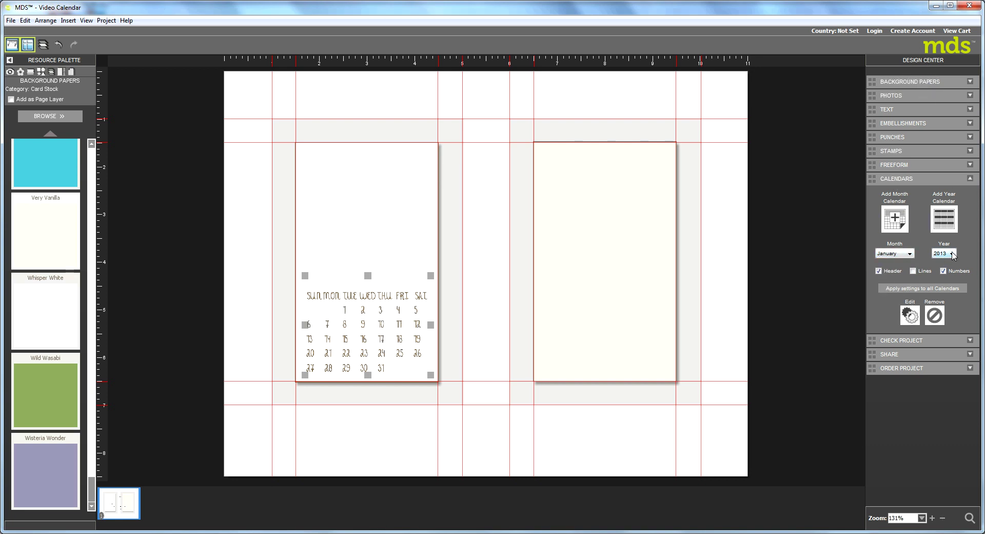
click(949, 254)
click(941, 271)
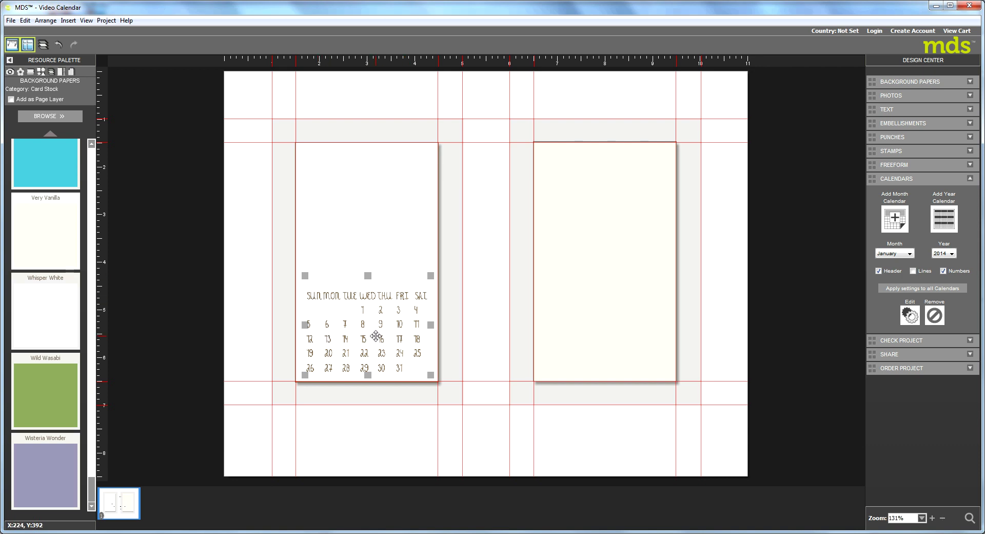
Step: Copy the January calendar onto the lower part of the vanilla panel and set the copy's month to February
drag(376, 336, 603, 325)
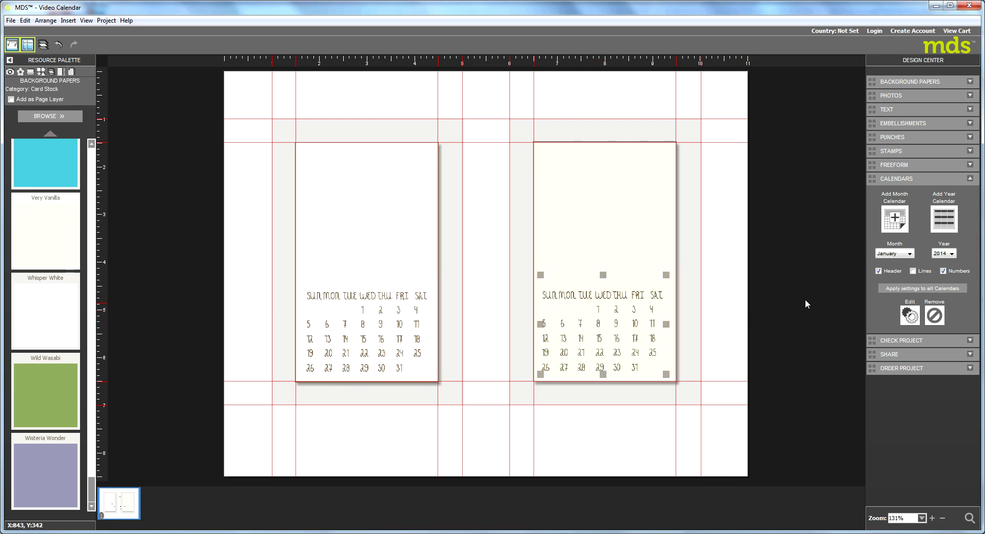
click(912, 254)
click(894, 269)
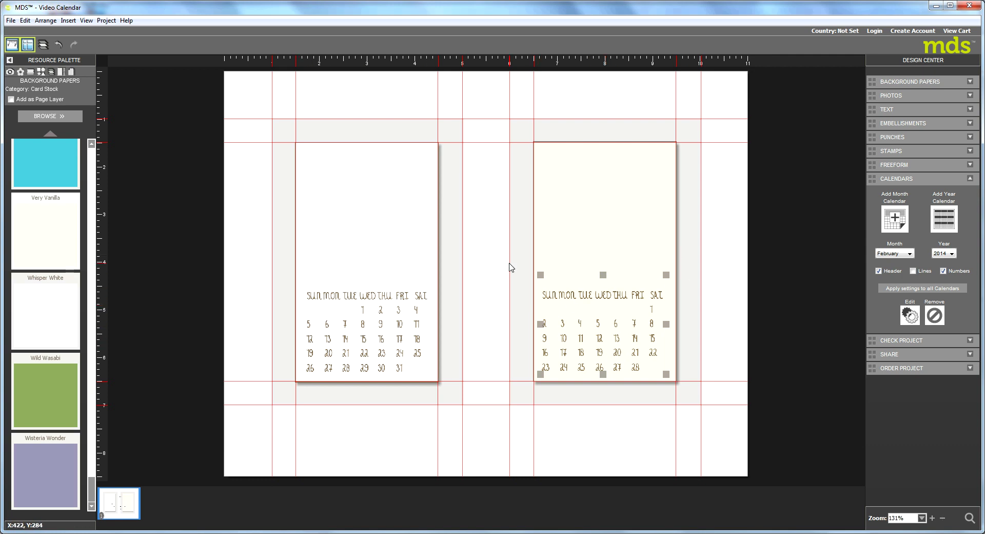
Step: Duplicate the January–February calendar page five times so the project has six pages
click(69, 20)
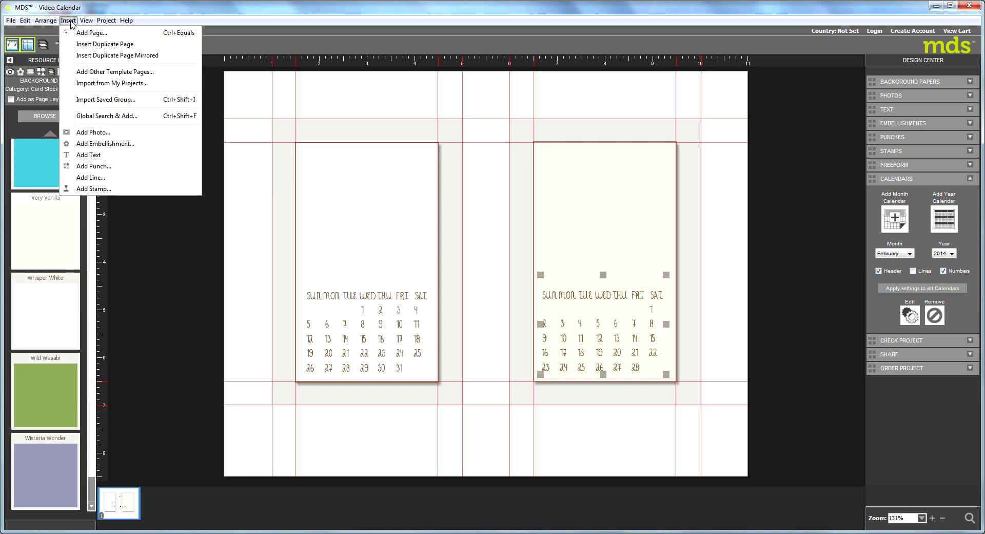
click(86, 44)
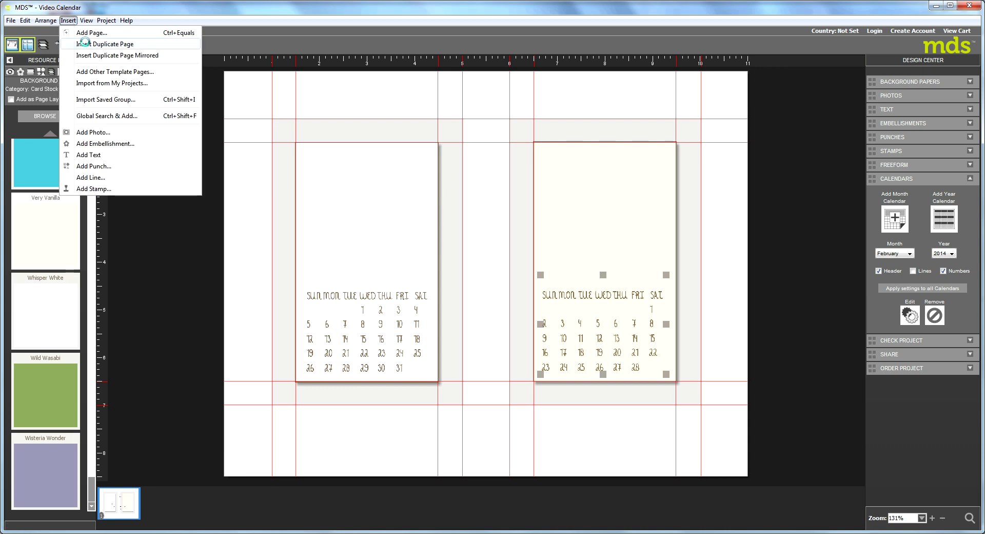
click(65, 21)
click(87, 43)
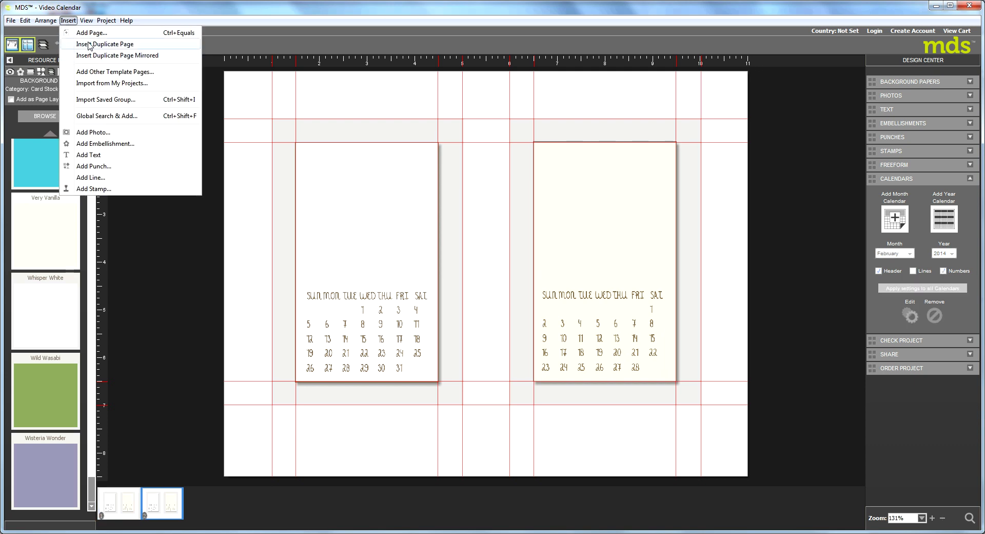
click(69, 21)
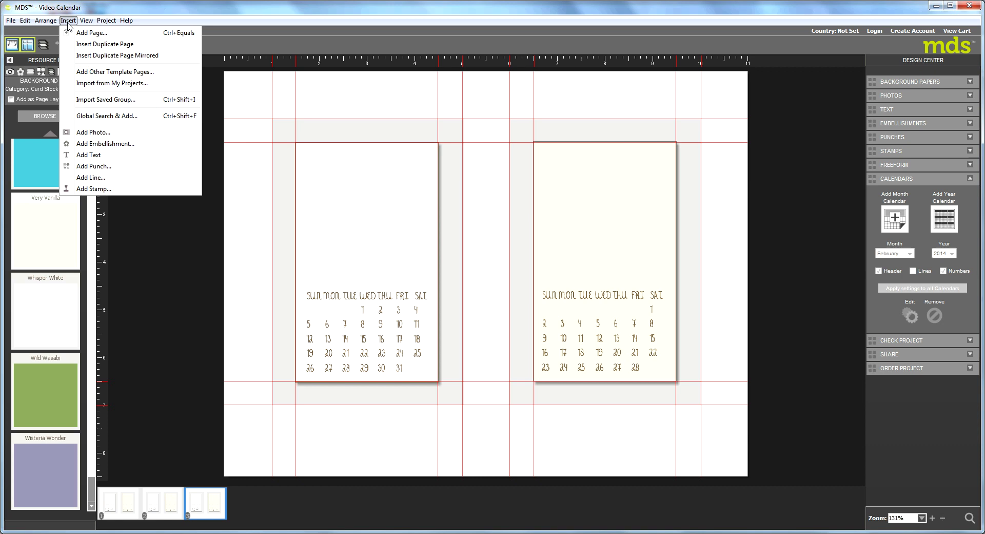
click(85, 45)
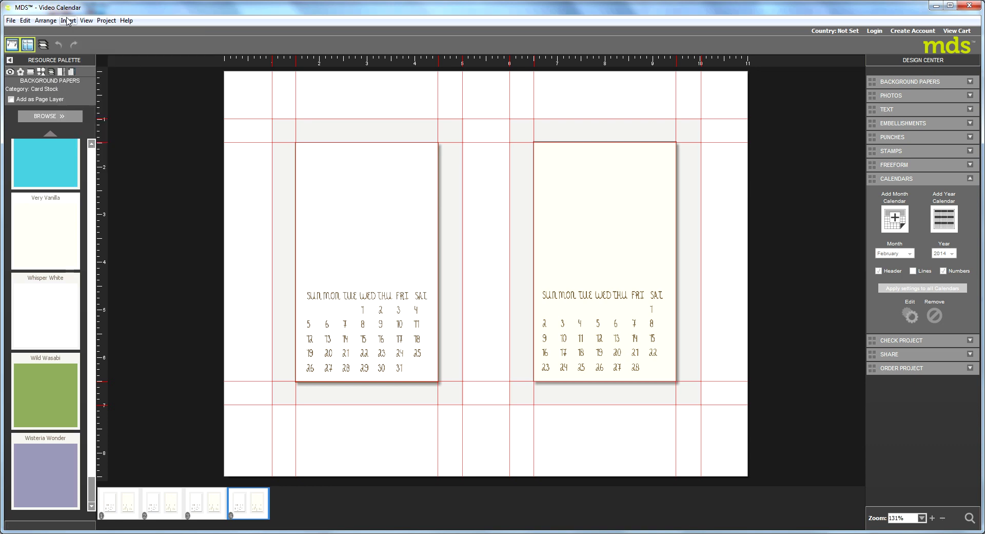
click(69, 21)
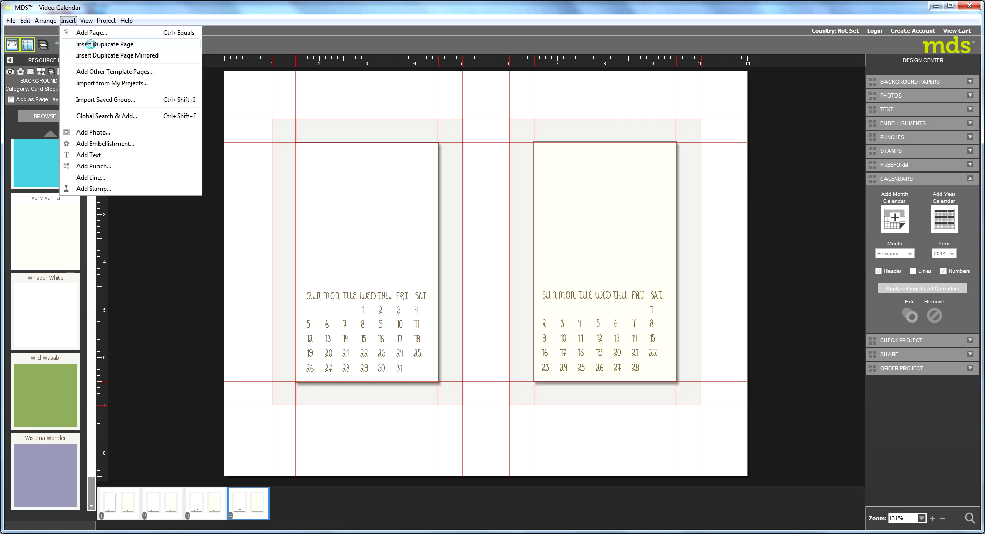
click(90, 44)
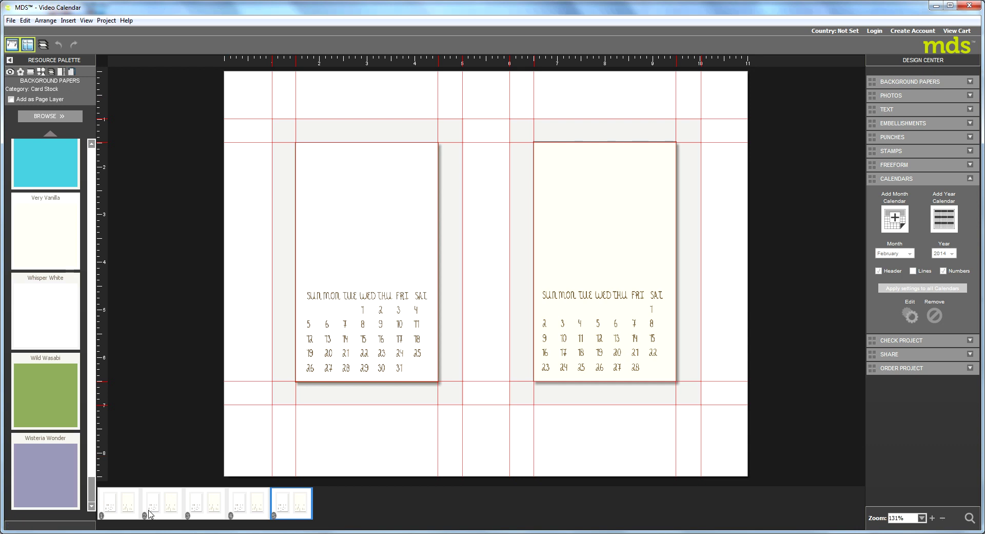
click(170, 505)
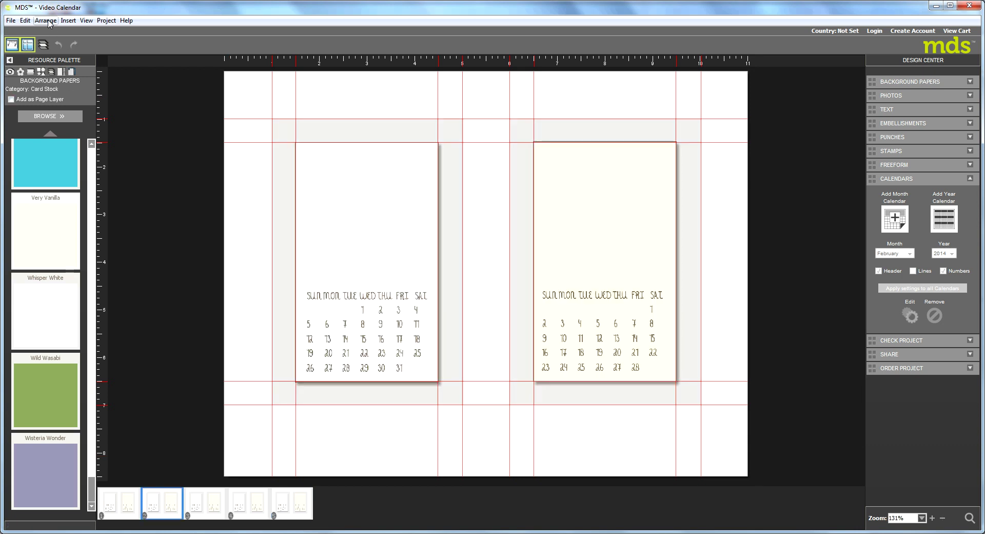
click(68, 22)
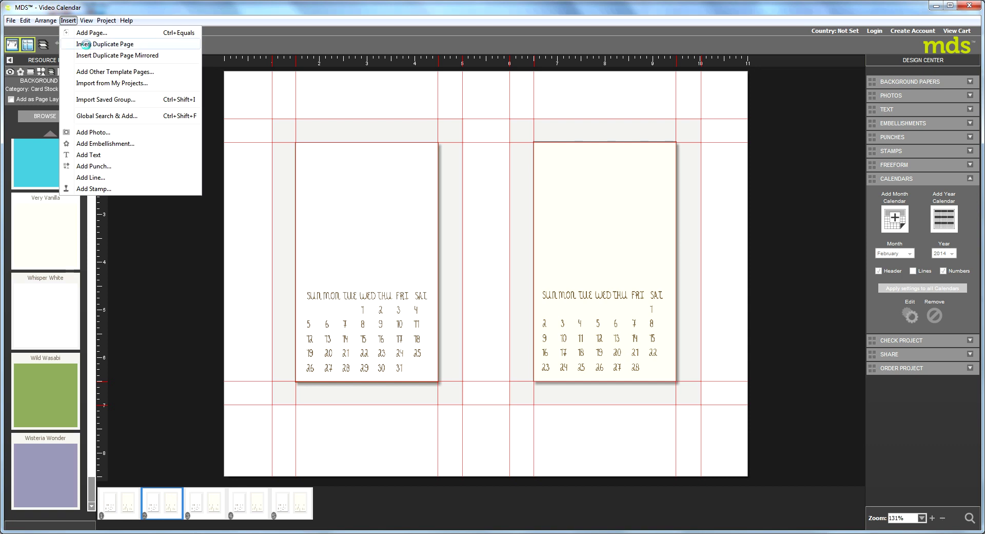
click(93, 45)
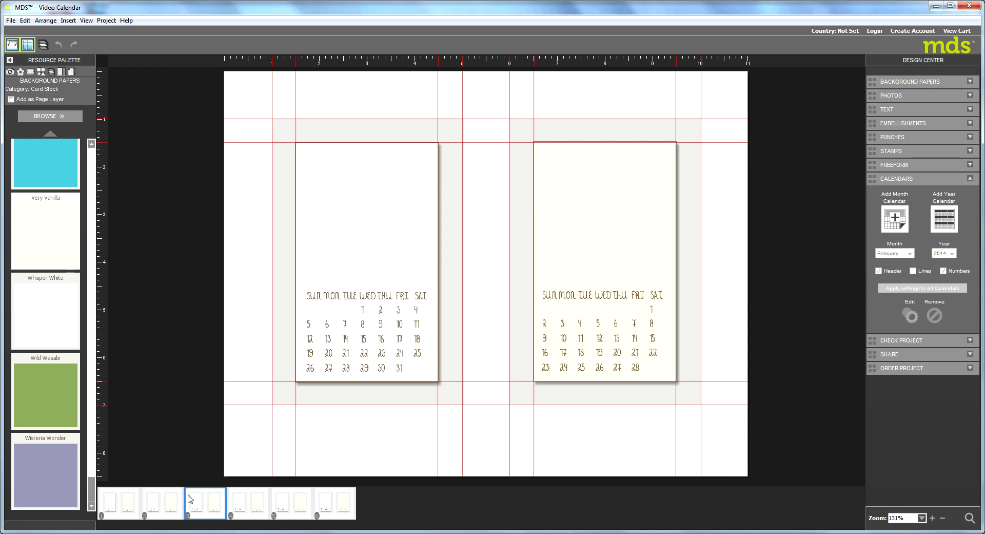
Step: Set the calendar on page 2's white panel to March
click(163, 507)
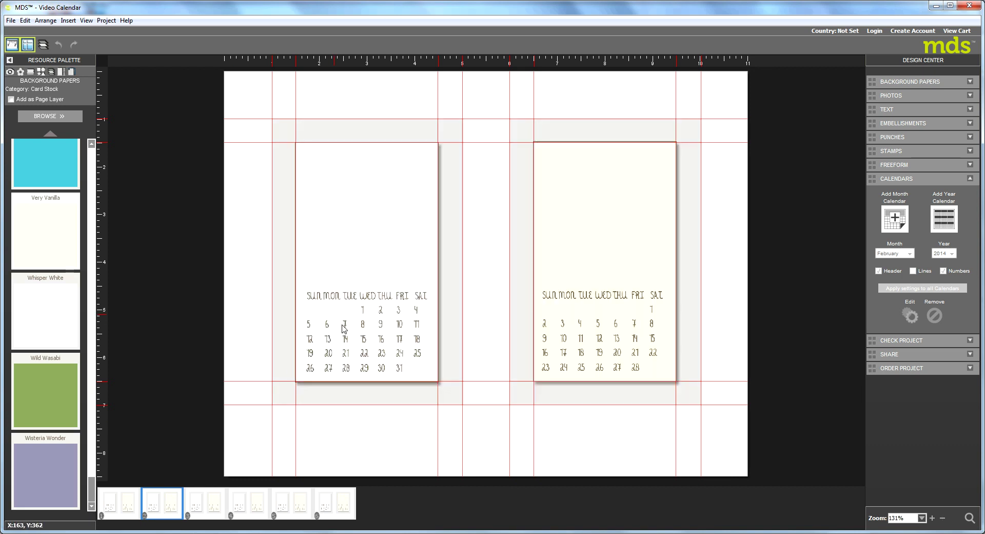
click(362, 343)
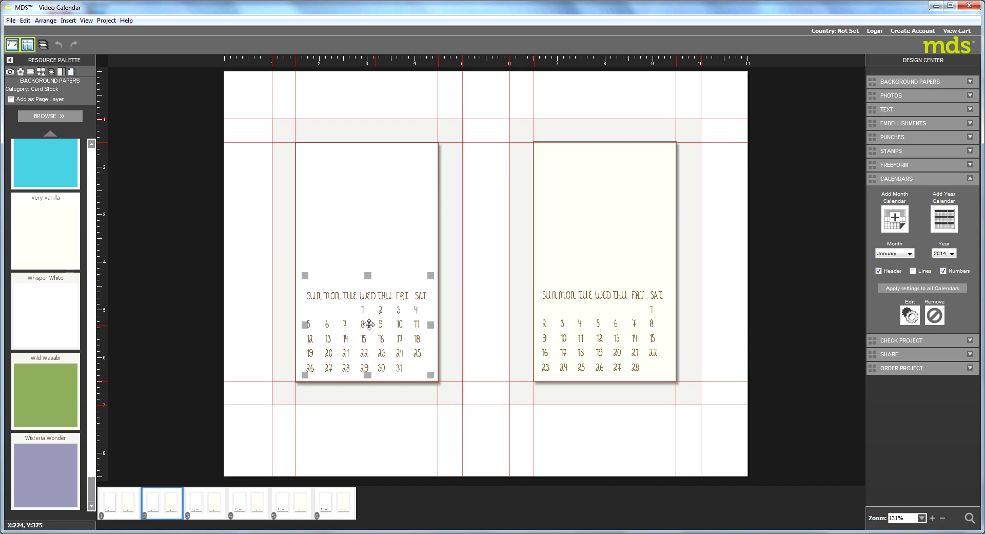
click(911, 253)
click(893, 275)
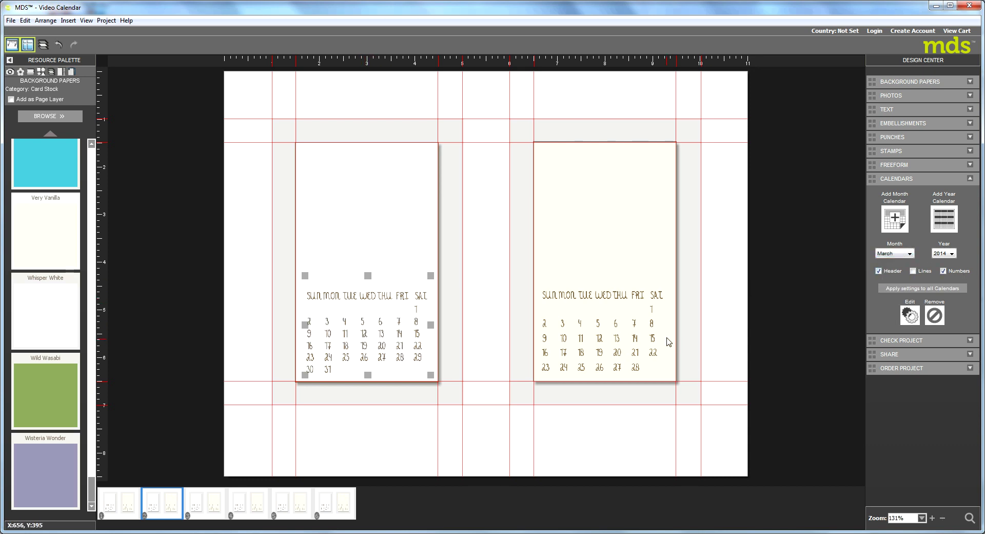
Step: Set the calendar on page 2's vanilla panel to April and return to page 1
click(602, 343)
click(911, 254)
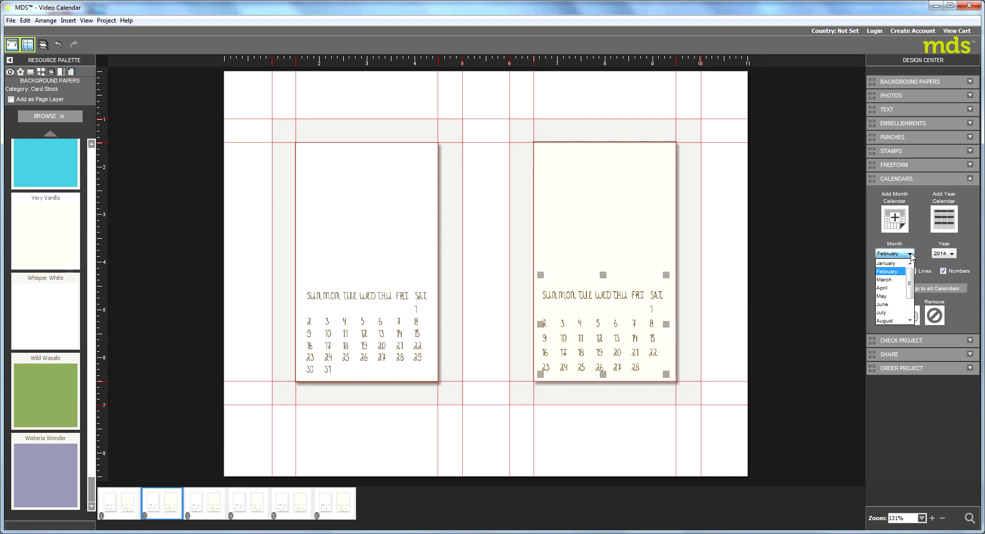
click(884, 288)
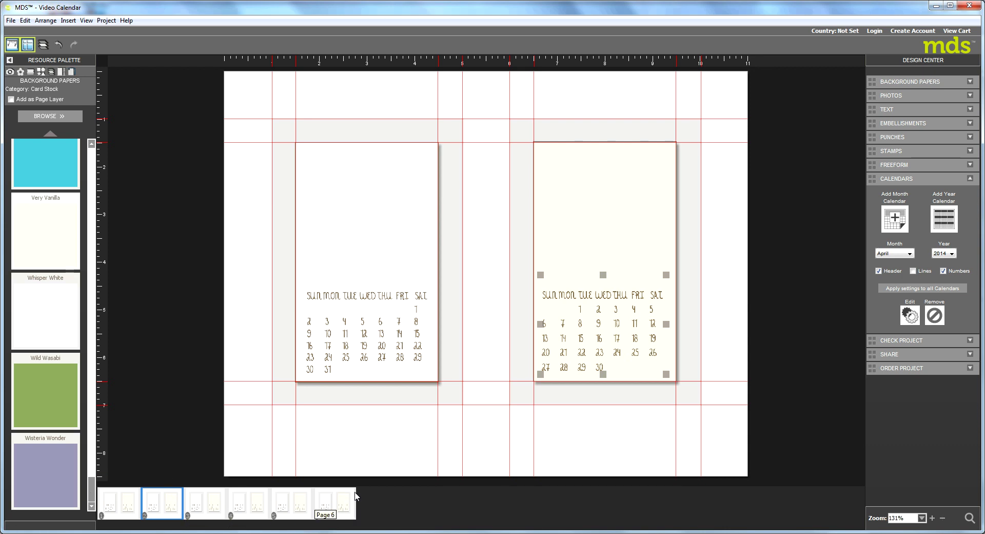
click(121, 505)
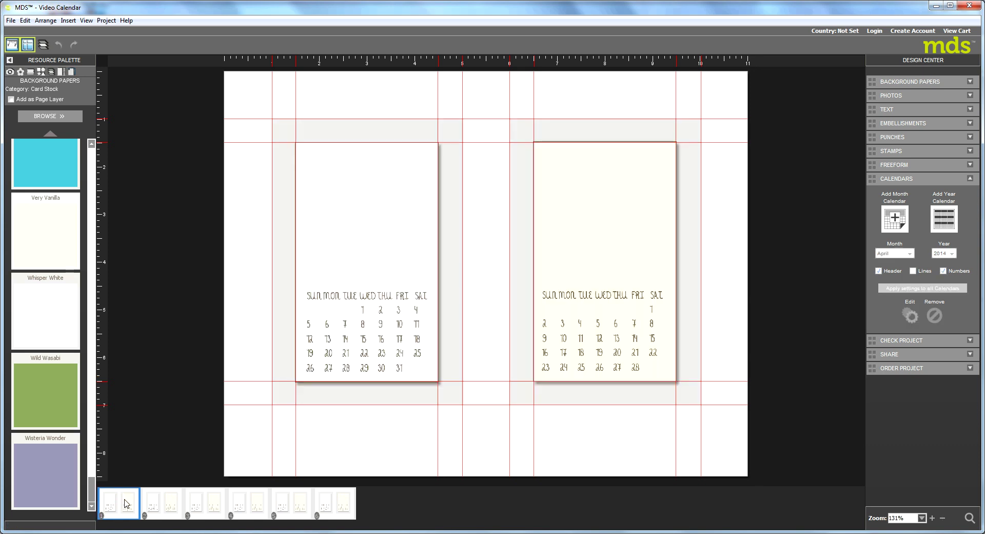